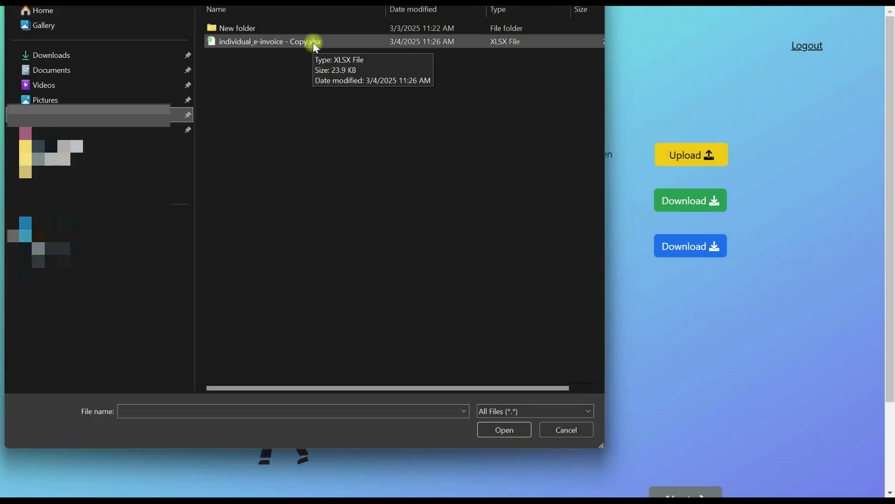
# Choose the Excel file "individual_e-invoice - Copy.xlsx" and upload it to the dashboard.
pyautogui.click(290, 117)
pyautogui.doubleClick(290, 116)
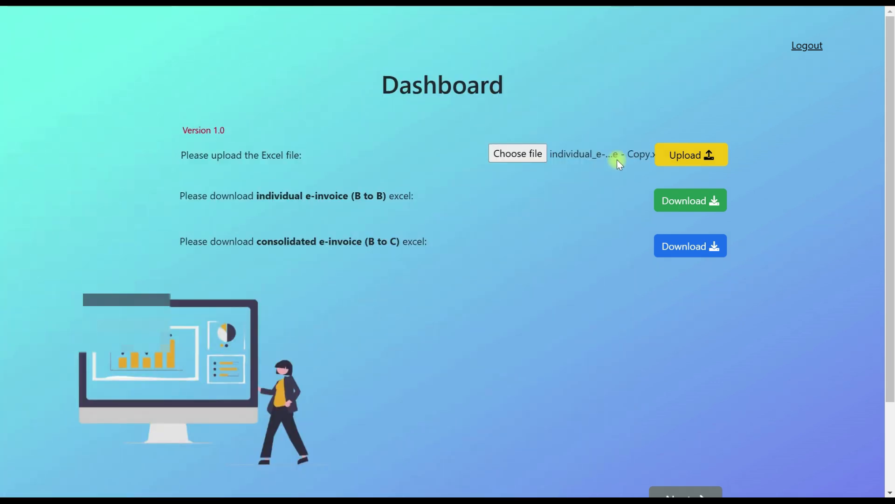
pyautogui.scroll(-1, 689, 275)
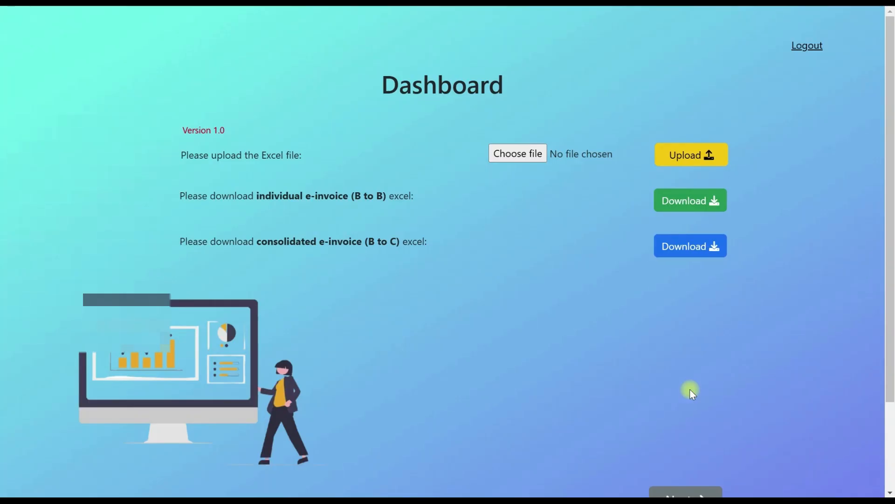
# Continue from the dashboard through the following page to the Buyer form.
pyautogui.scroll(-2, 689, 389)
pyautogui.click(690, 388)
pyautogui.scroll(-5, 690, 384)
pyautogui.scroll(-2, 689, 383)
pyautogui.click(761, 393)
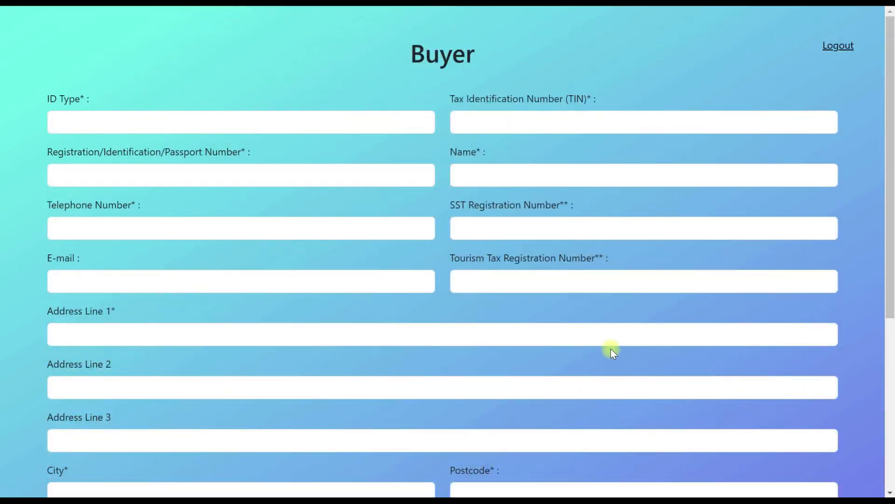
# Look up the buyer by the alias "ckt" to fill in the Buyer form.
pyautogui.scroll(-5, 611, 348)
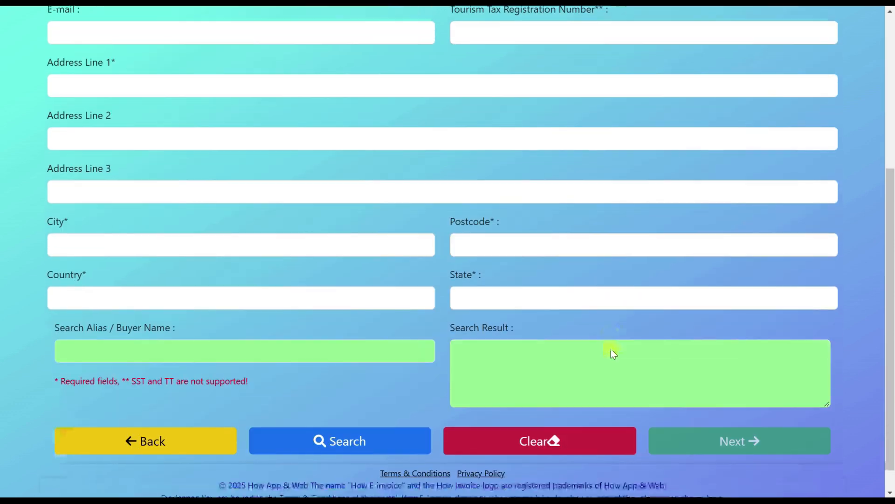
pyautogui.click(372, 343)
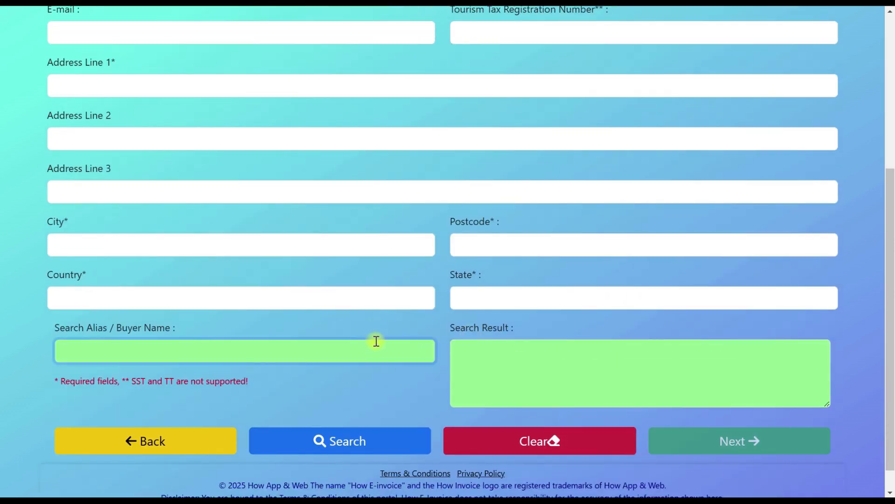
pyautogui.write('ckt')
pyautogui.click(363, 441)
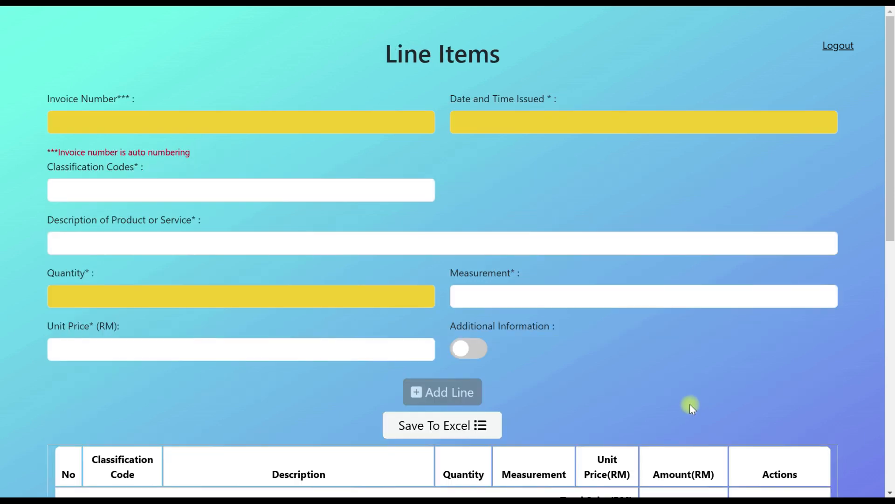
# Look up the product by the alias "acer" to fill in the line item details.
pyautogui.scroll(-4, 645, 386)
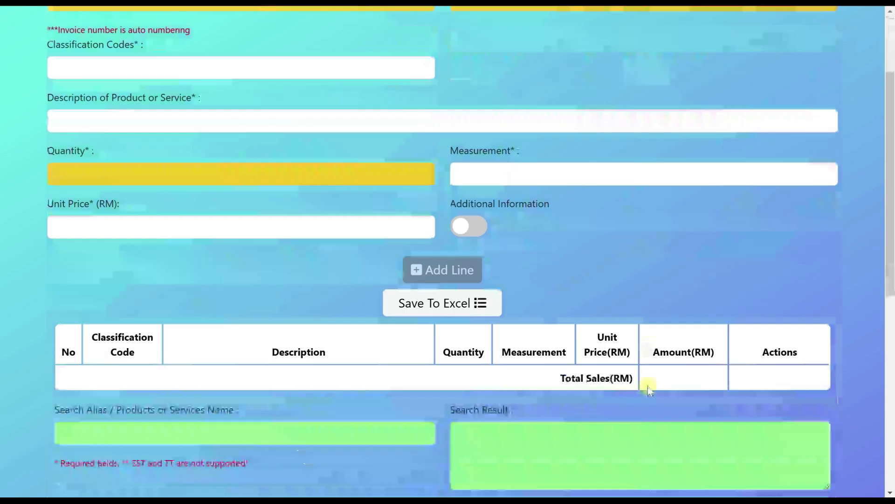
pyautogui.click(392, 371)
pyautogui.write('acer')
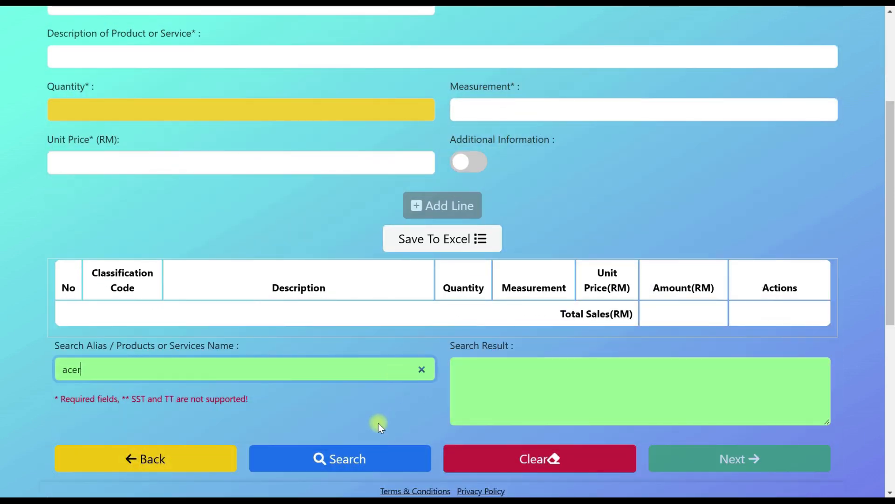
pyautogui.click(361, 458)
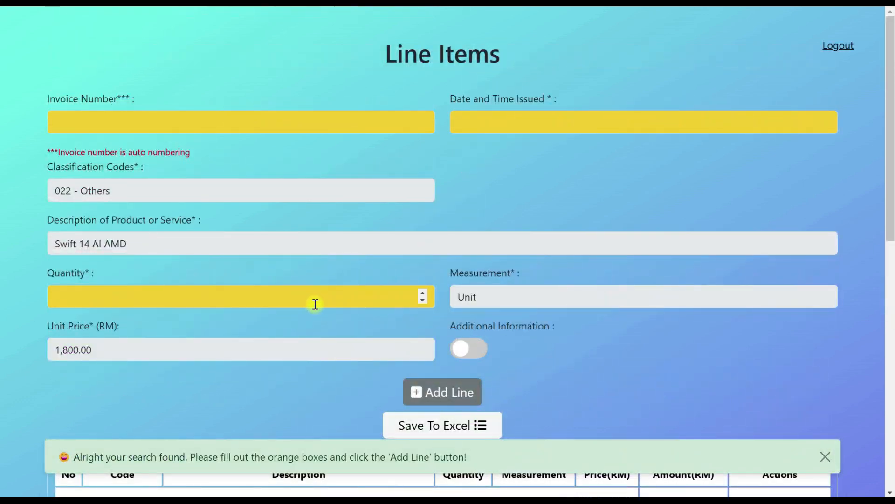
pyautogui.click(299, 124)
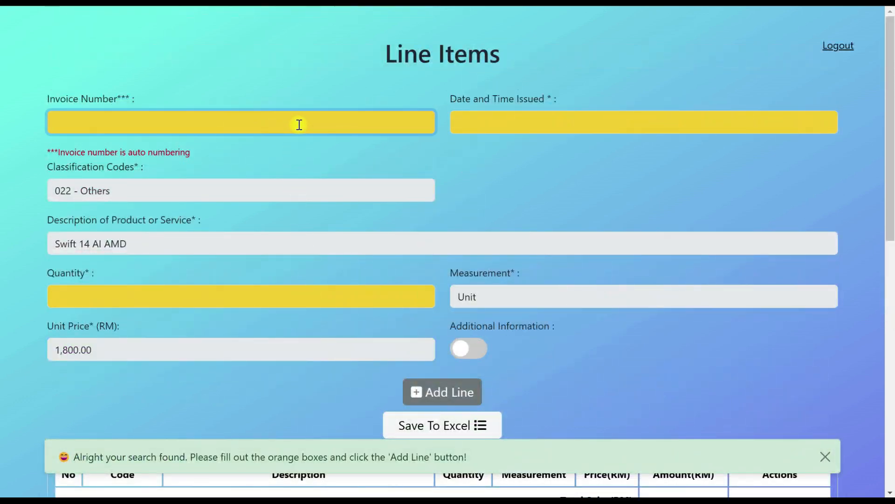
pyautogui.write('JT')
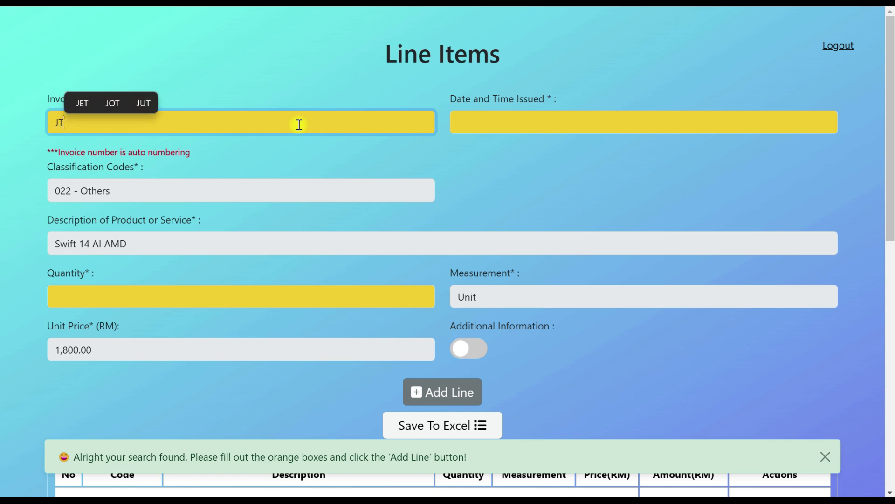
pyautogui.write('103')
pyautogui.click(552, 136)
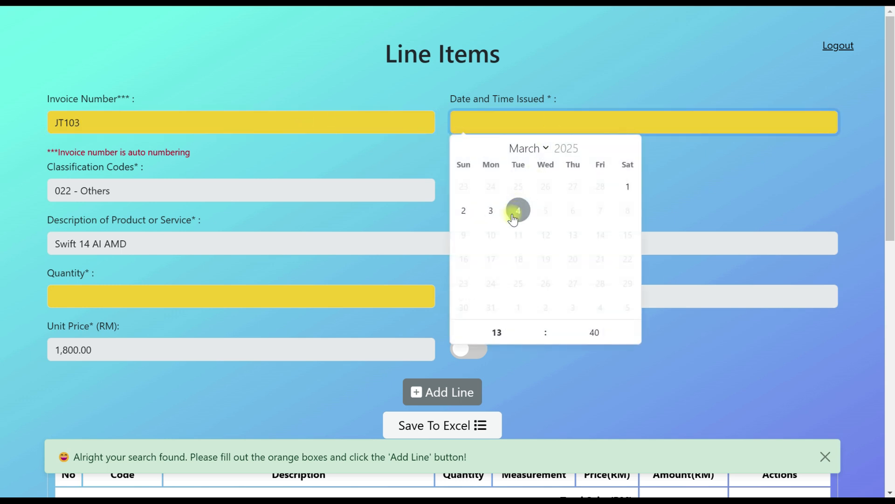
pyautogui.click(490, 210)
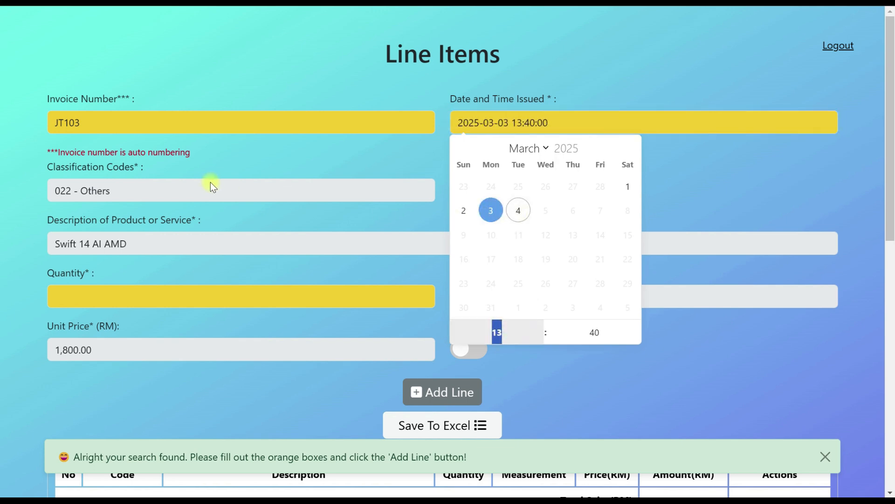
# Set the Swift 14 AI AMD quantity to 1 and add it as a line item.
pyautogui.click(170, 300)
pyautogui.write('1')
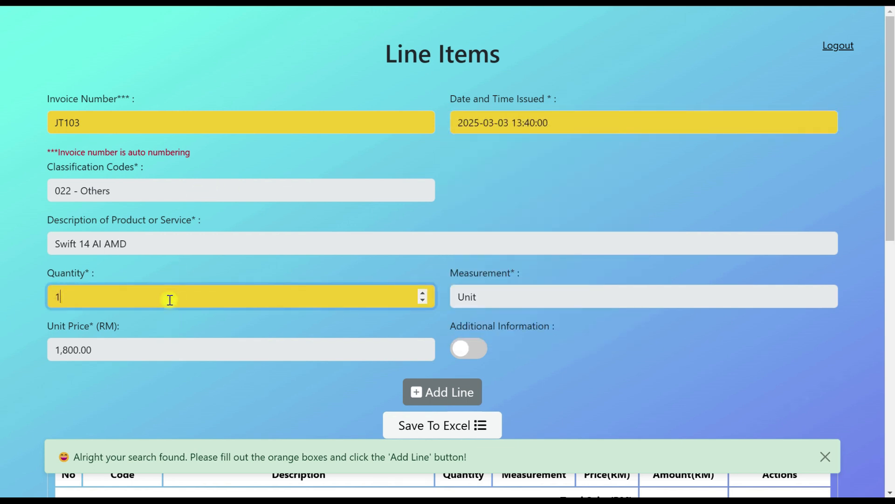
pyautogui.click(458, 396)
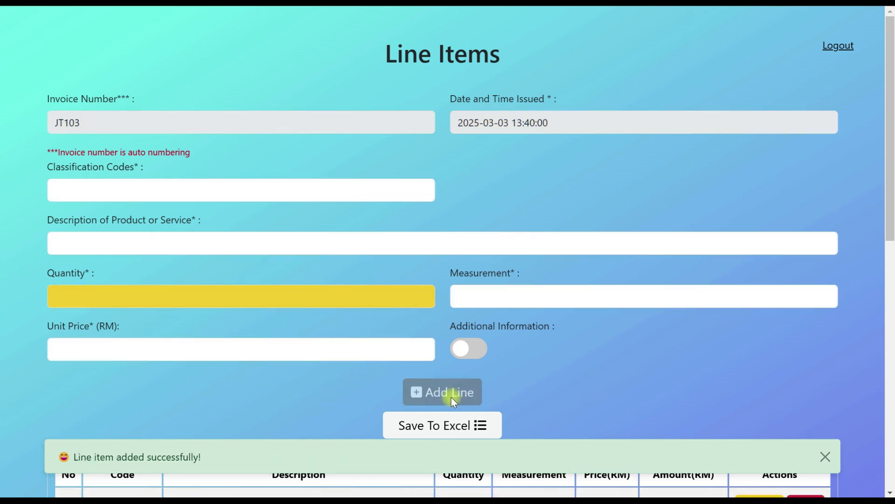
# Look up the second product by the alias "HP" to fill in its line item details.
pyautogui.scroll(-3, 444, 385)
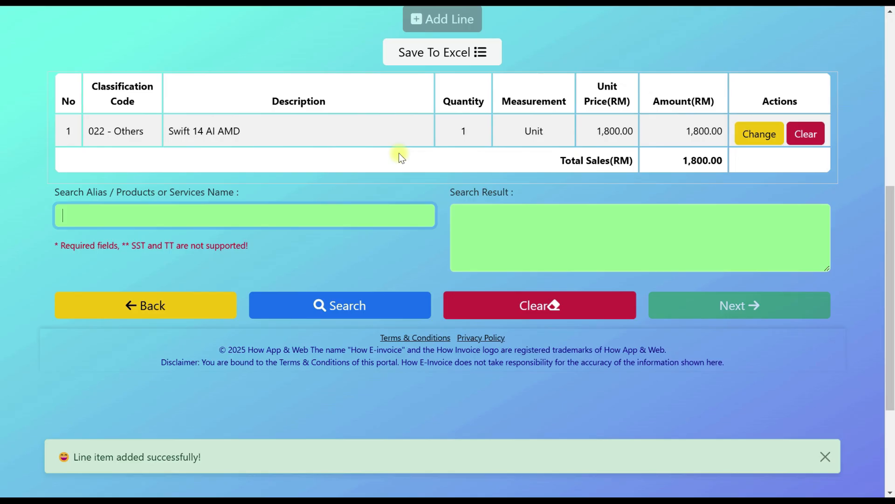
pyautogui.write('HP')
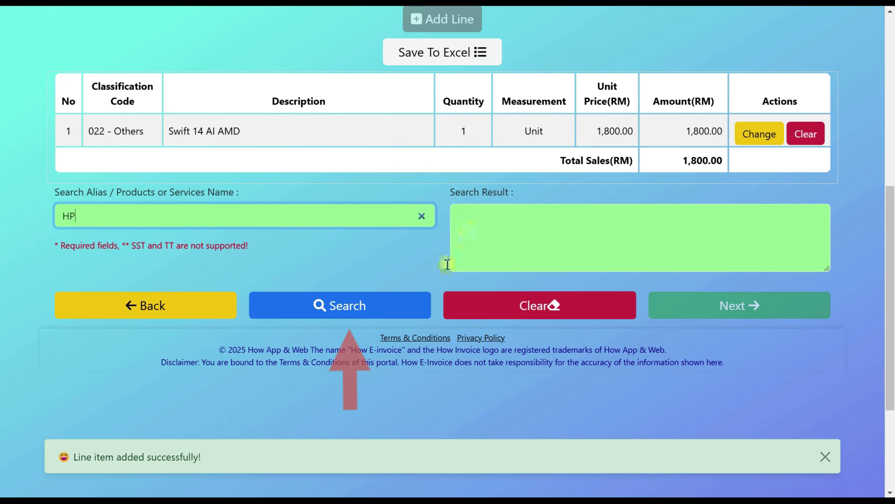
pyautogui.click(378, 302)
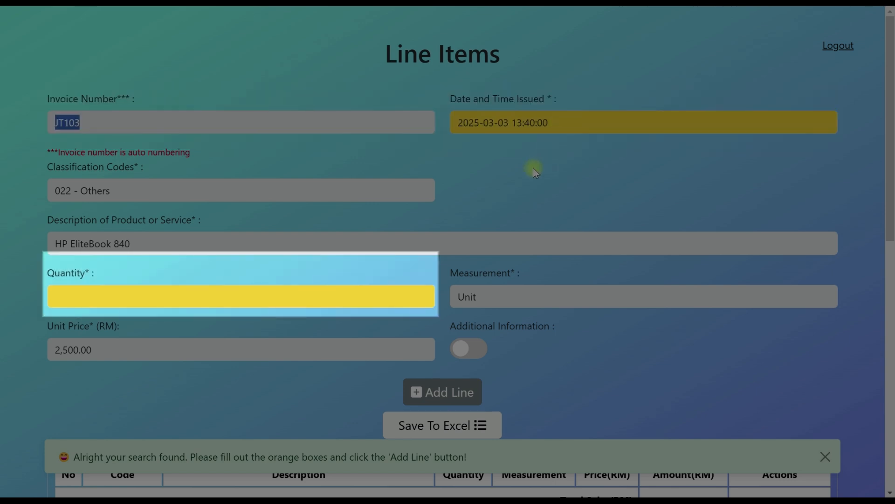
# Set the HP EliteBook 840 quantity to 2 and add it as a line item.
pyautogui.click(374, 294)
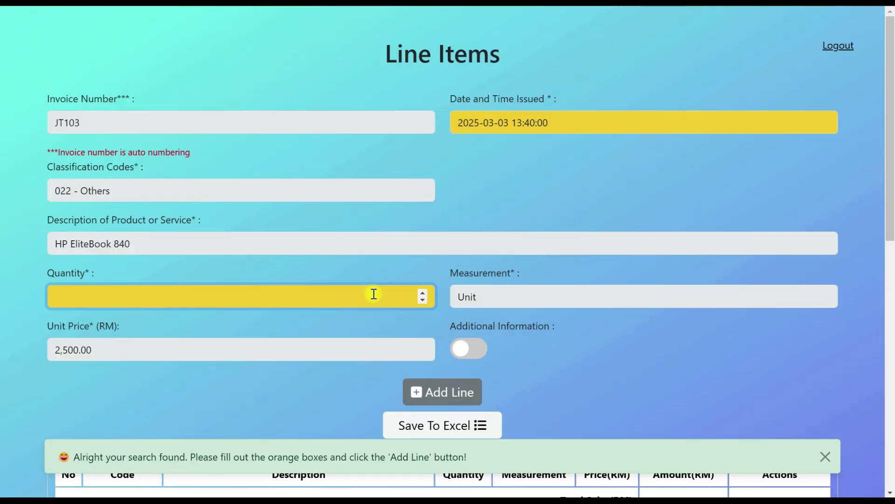
pyautogui.write('2')
pyautogui.click(429, 394)
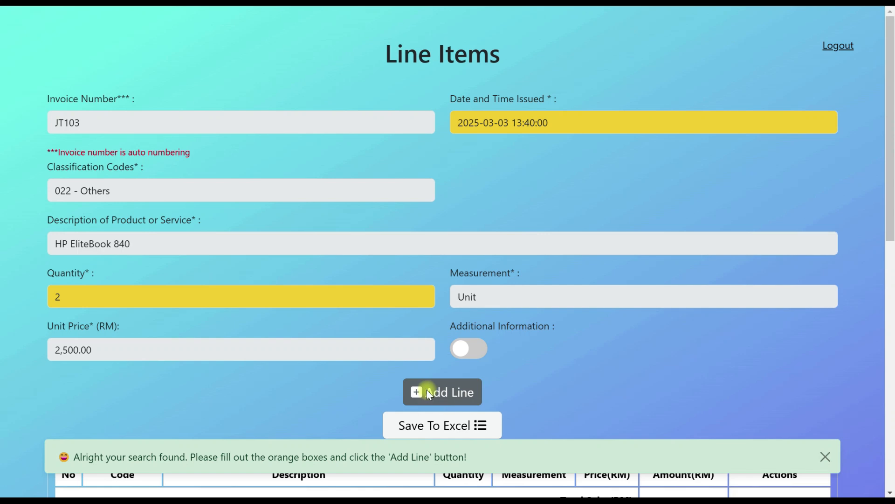
pyautogui.click(428, 391)
# Look up the third product by the alias "asus".
pyautogui.scroll(-5, 424, 380)
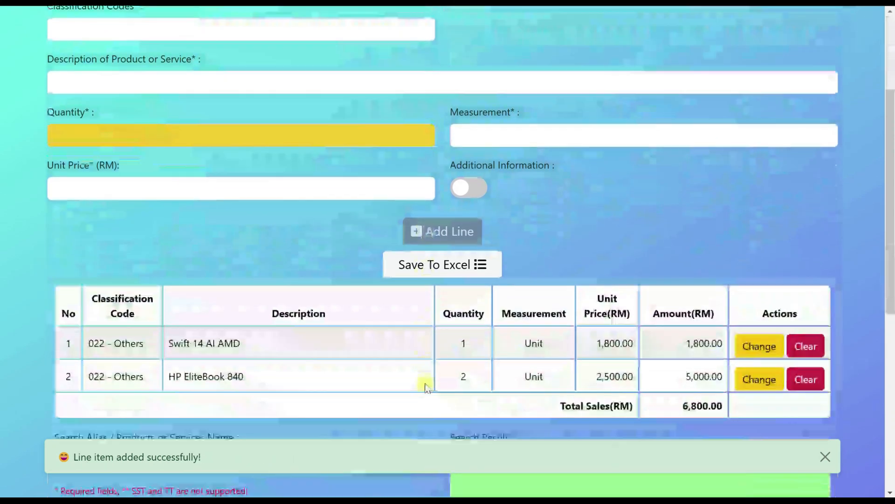
pyautogui.click(381, 371)
pyautogui.write('asus')
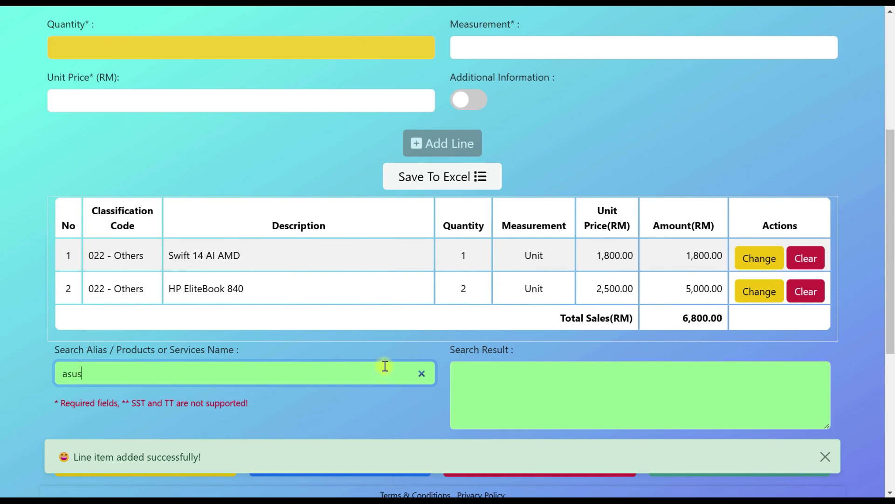
pyautogui.scroll(-1, 385, 366)
pyautogui.click(380, 401)
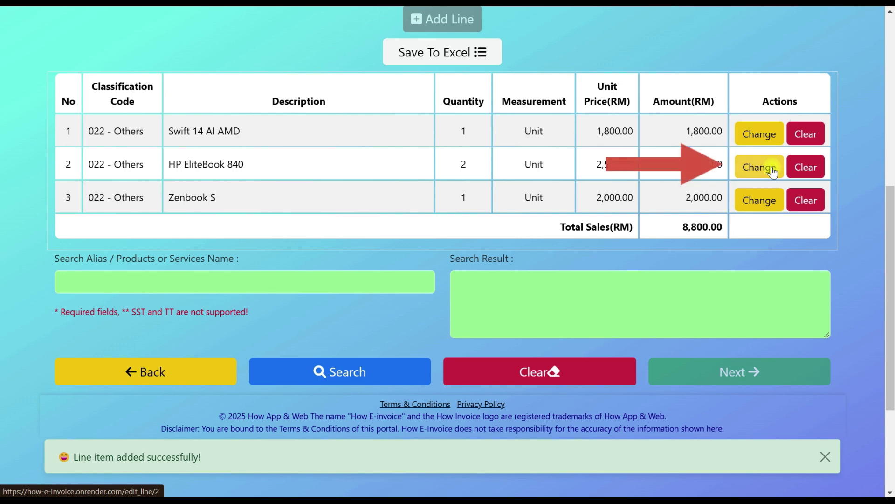
# Change the quantity of the HP EliteBook 840 line to 4 and update the line.
pyautogui.click(771, 168)
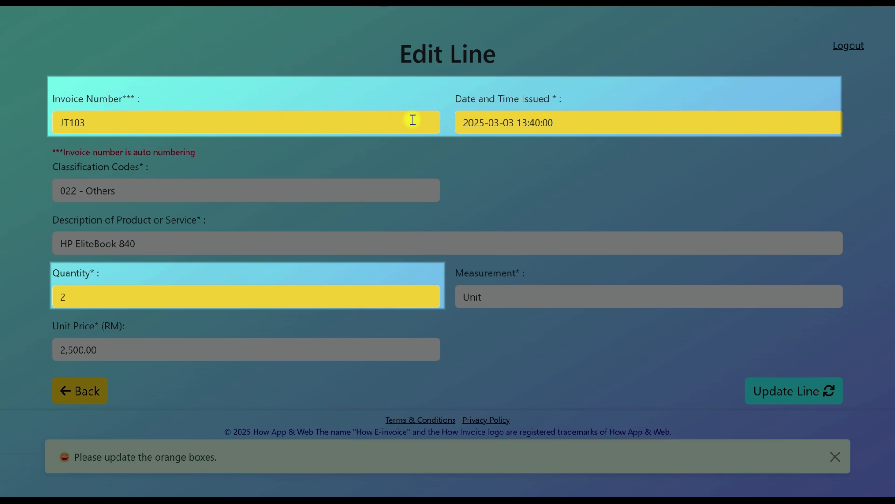
pyautogui.click(585, 121)
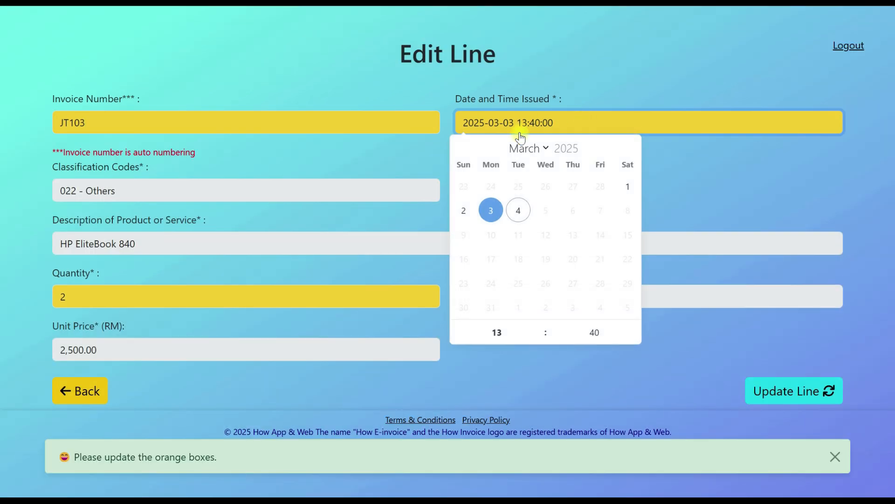
pyautogui.click(239, 306)
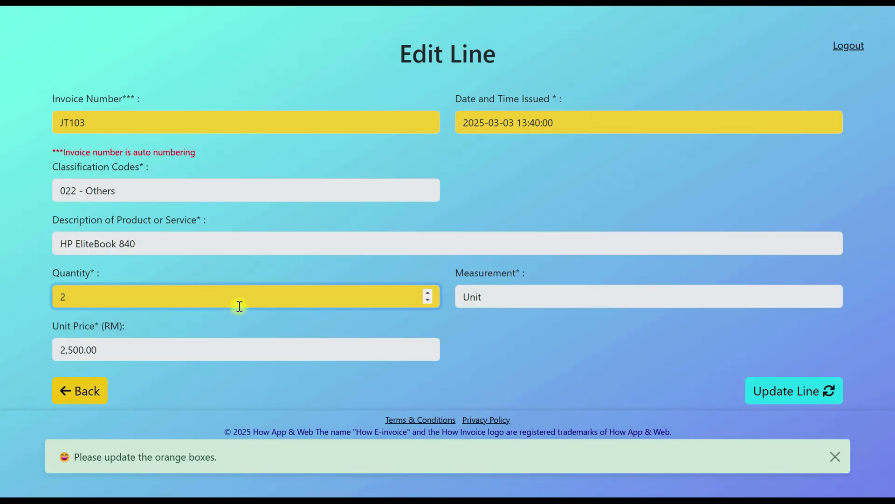
pyautogui.press('BackSpace')
pyautogui.write('4')
pyautogui.click(789, 397)
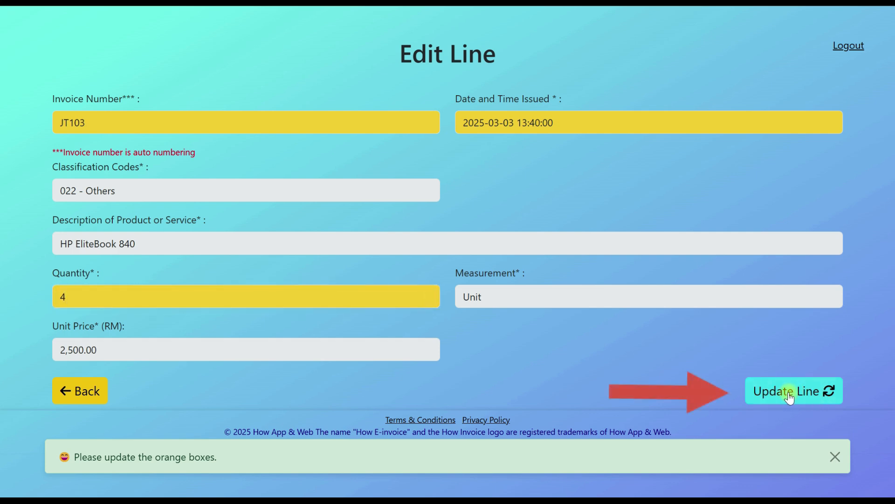
# Check the updated HP EliteBook 840 quantity and delete the Zenbook S line from the items table.
pyautogui.scroll(-4, 689, 360)
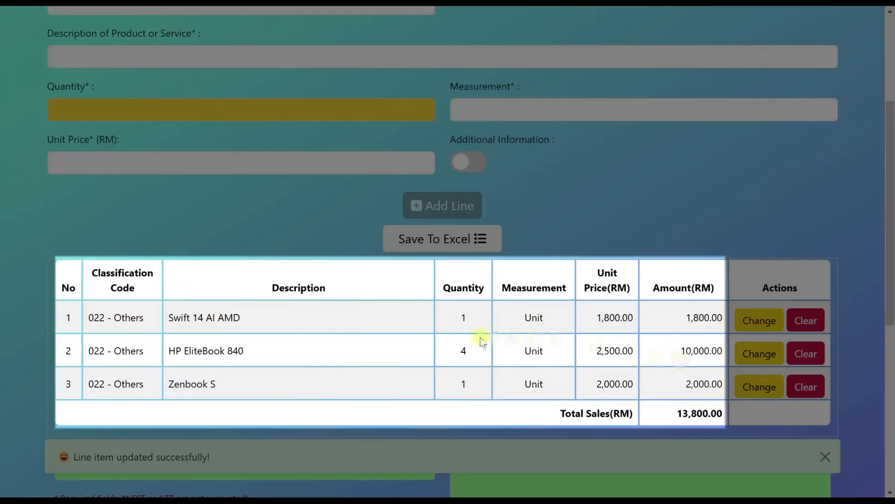
pyautogui.doubleClick(463, 351)
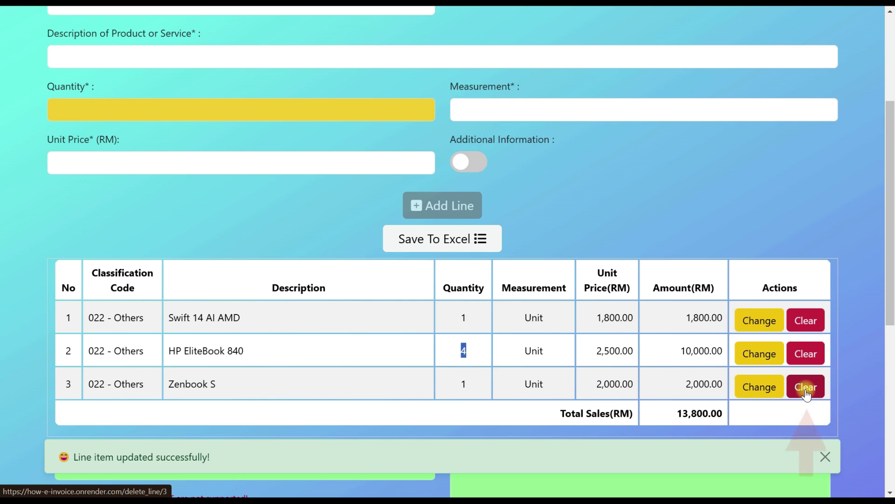
pyautogui.click(806, 393)
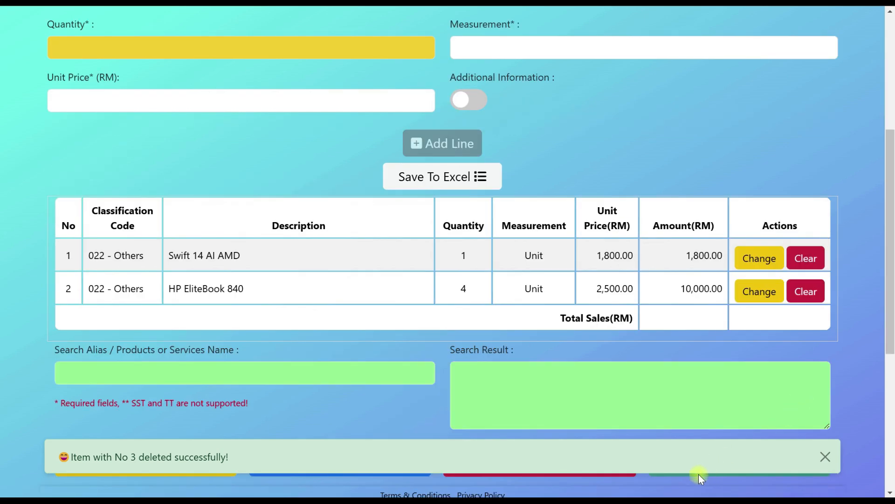
pyautogui.moveTo(73, 459); pyautogui.dragTo(241, 465)
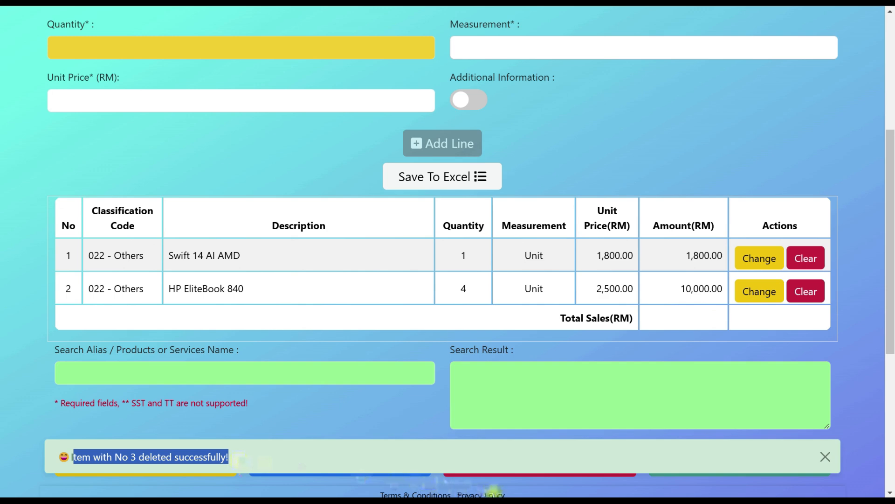
# Save the invoice's line items to the Excel file.
pyautogui.scroll(3, 463, 304)
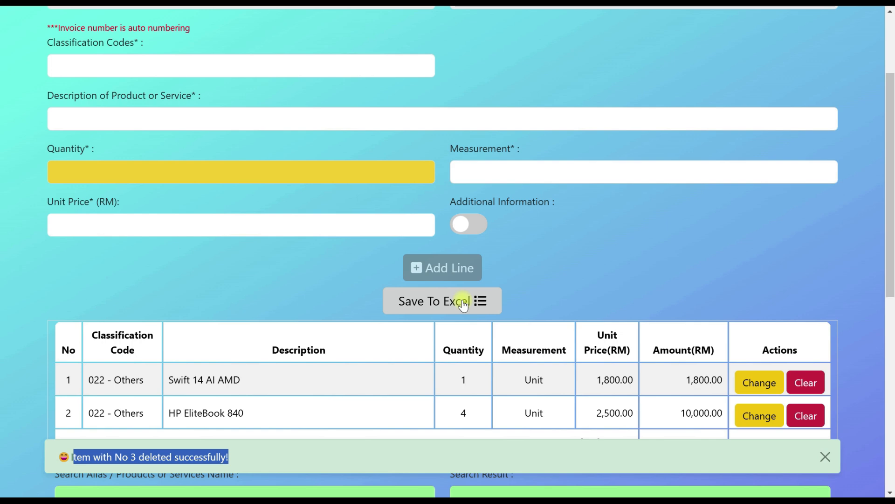
pyautogui.click(464, 303)
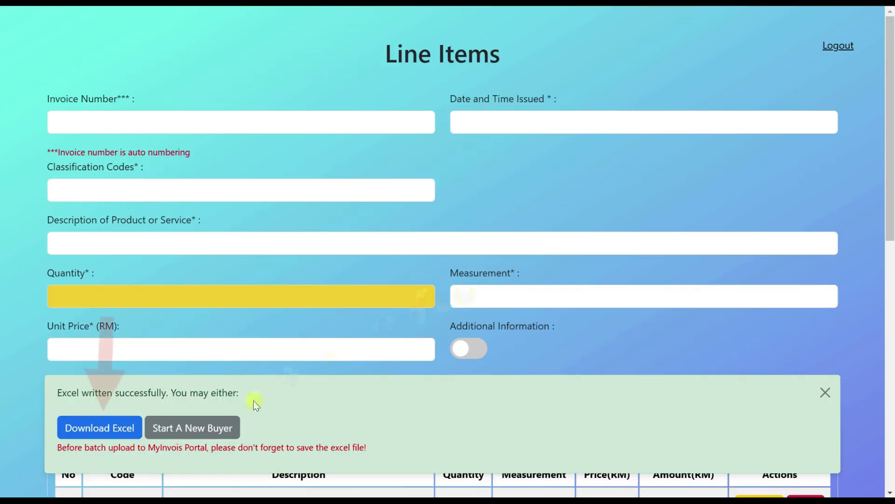